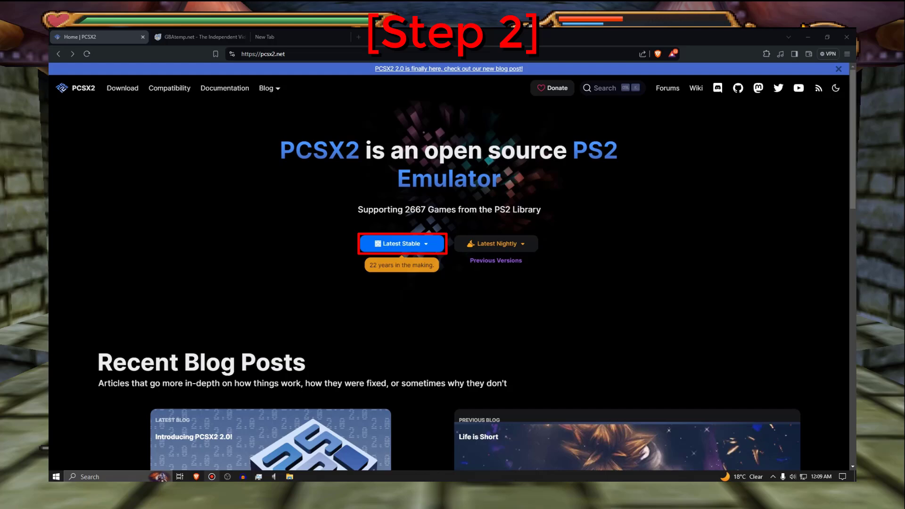
Step: Download the stable Windows v2.0.2 build of PCSX2 (not the installer) and open the archive in WinRAR beside a clear desktop
left_click(402, 243)
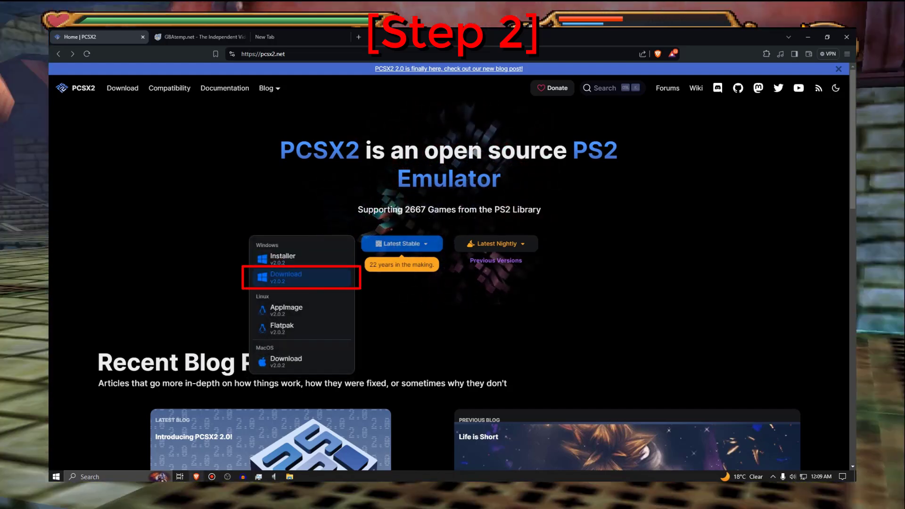
left_click(286, 277)
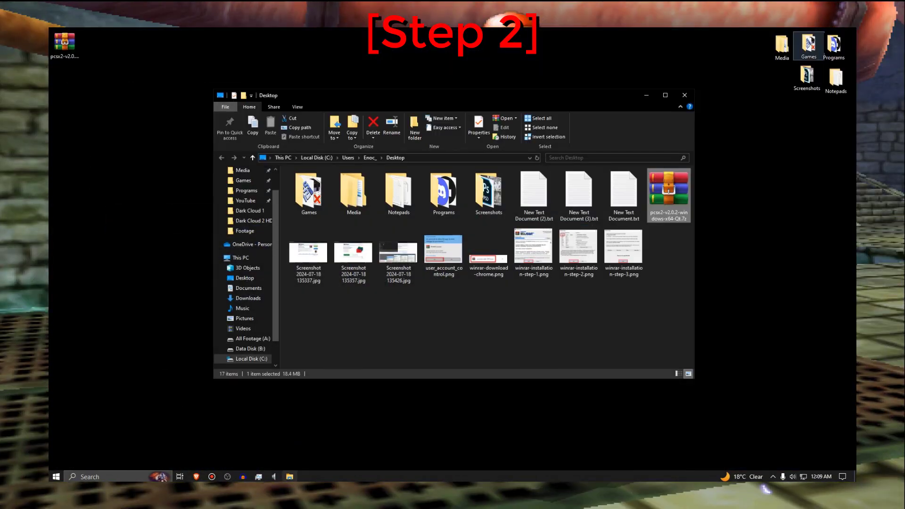
key("Return")
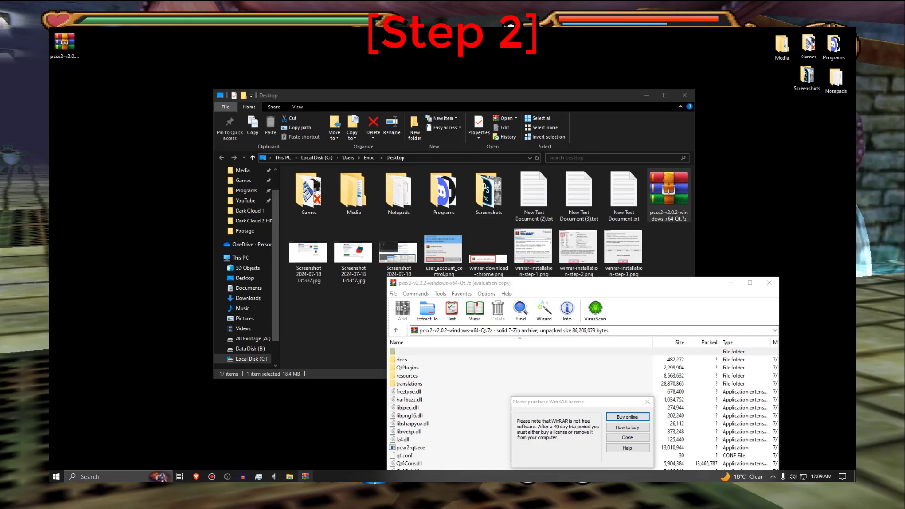
left_click(627, 437)
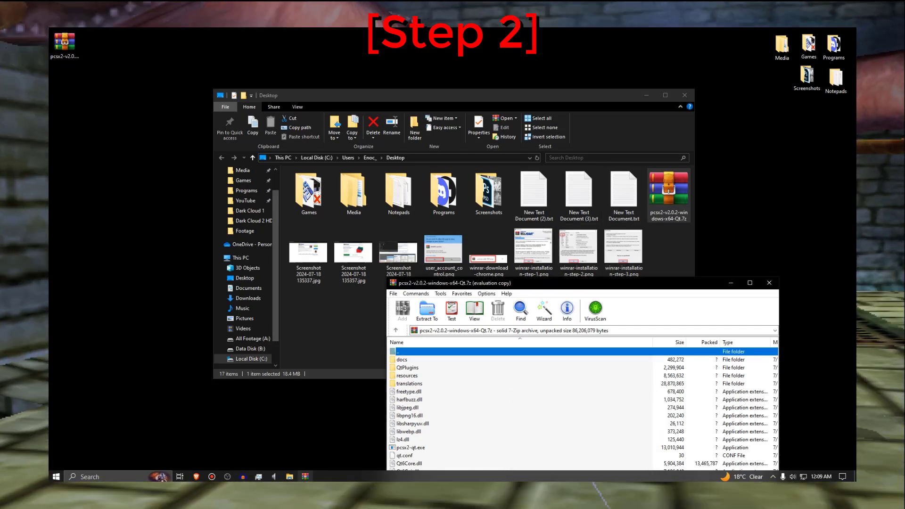
left_click_drag(571, 285, 615, 109)
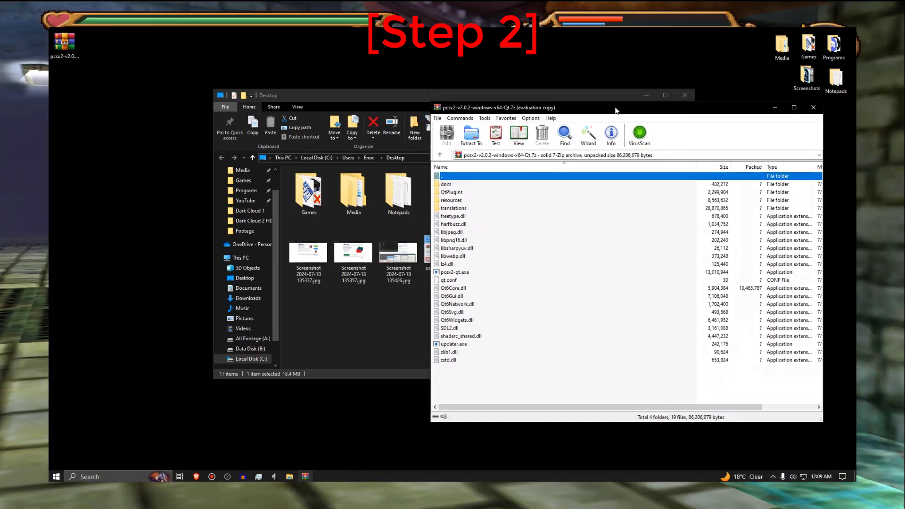
left_click(685, 95)
Step: Create a desktop folder named PCSX2 and extract all contents of the downloaded archive into it
right_click(250, 116)
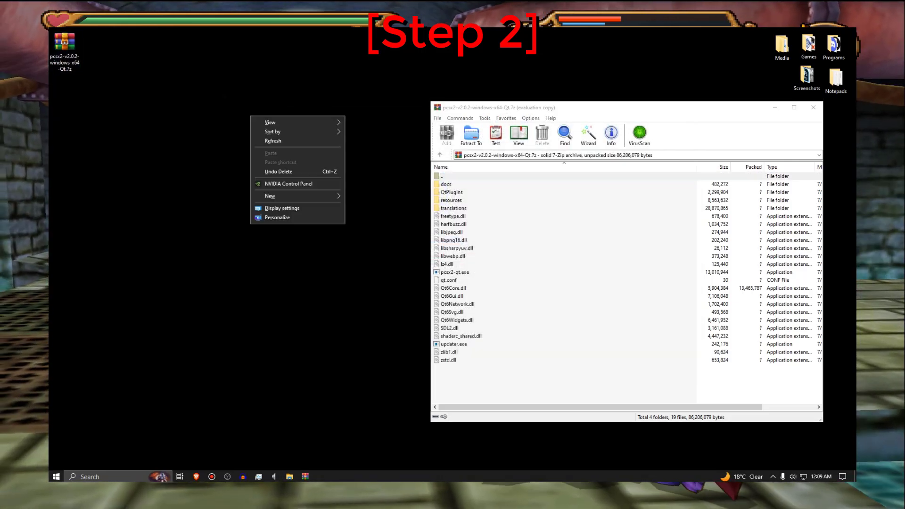
mouse_move(278, 196)
left_click(364, 197)
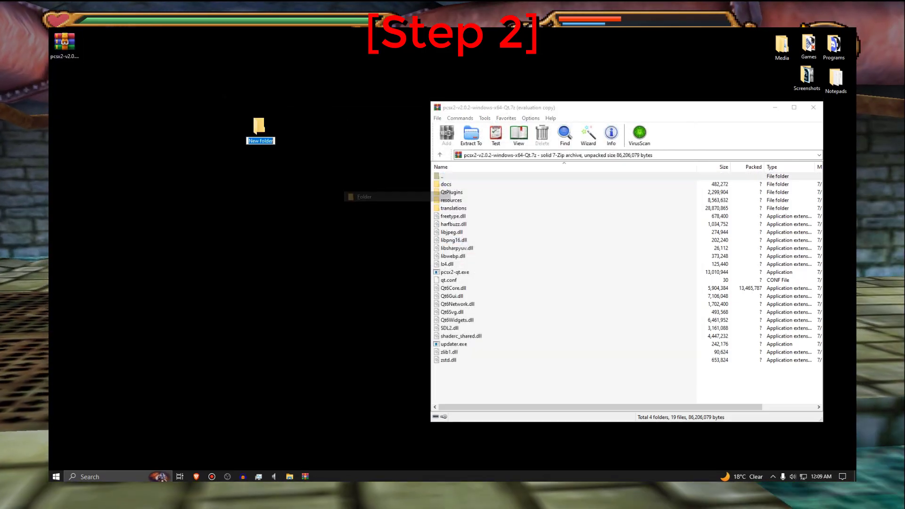
type("PCSX")
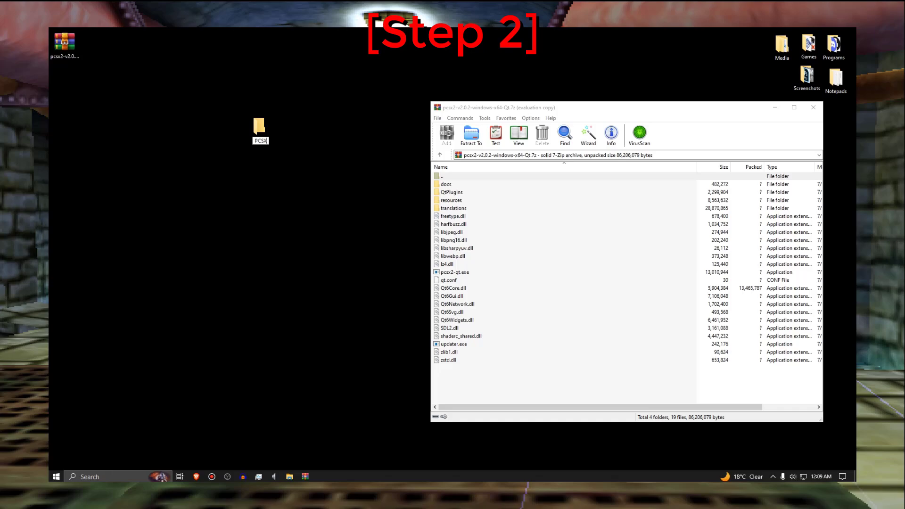
type("2")
key("Return")
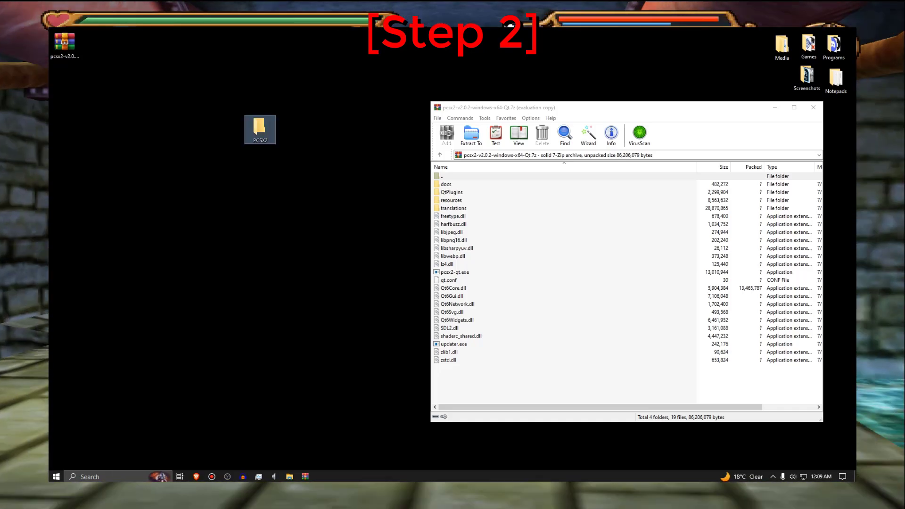
left_click_drag(470, 371, 260, 130)
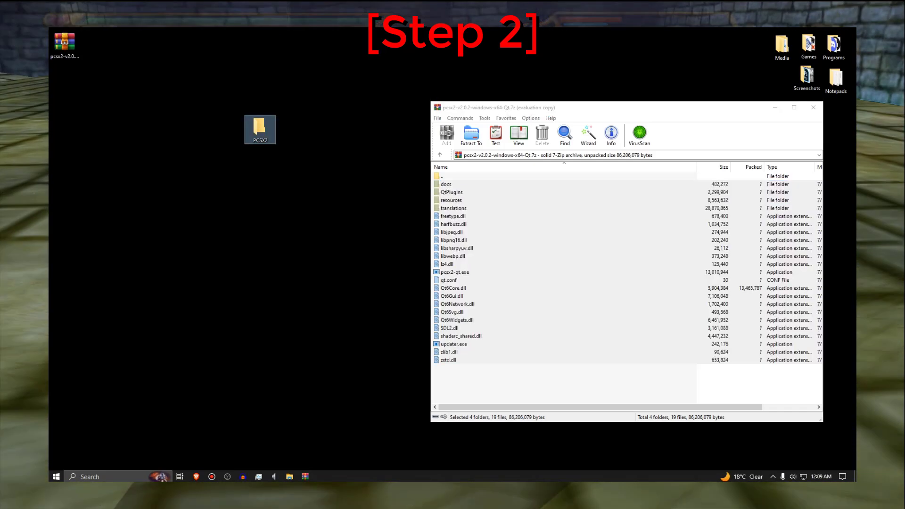
left_click(813, 107)
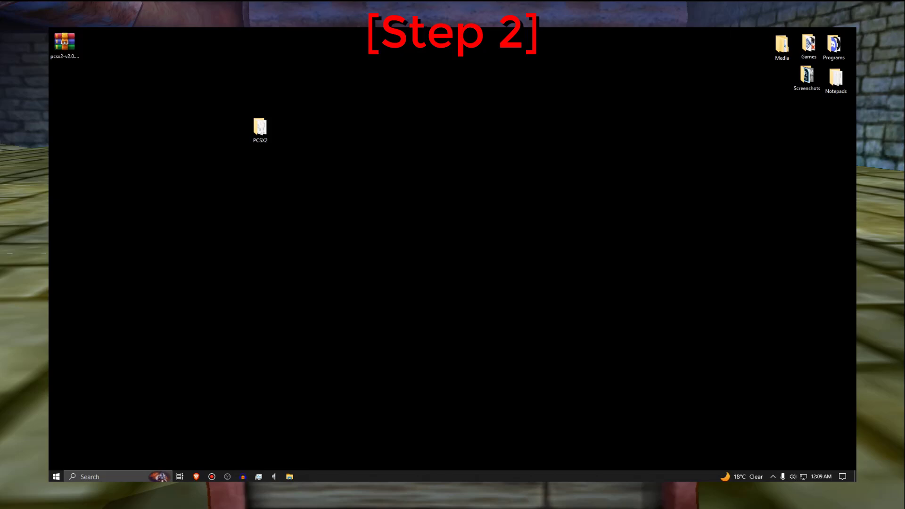
Step: Launch pcsx2-qt.exe from the PCSX2 folder and select Dark Cloud 2 in the game list
double_click(260, 128)
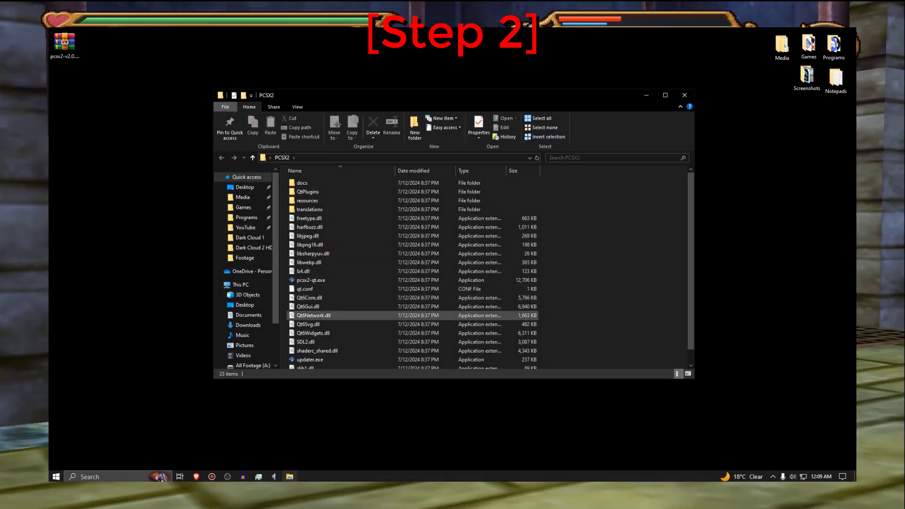
left_click(311, 268)
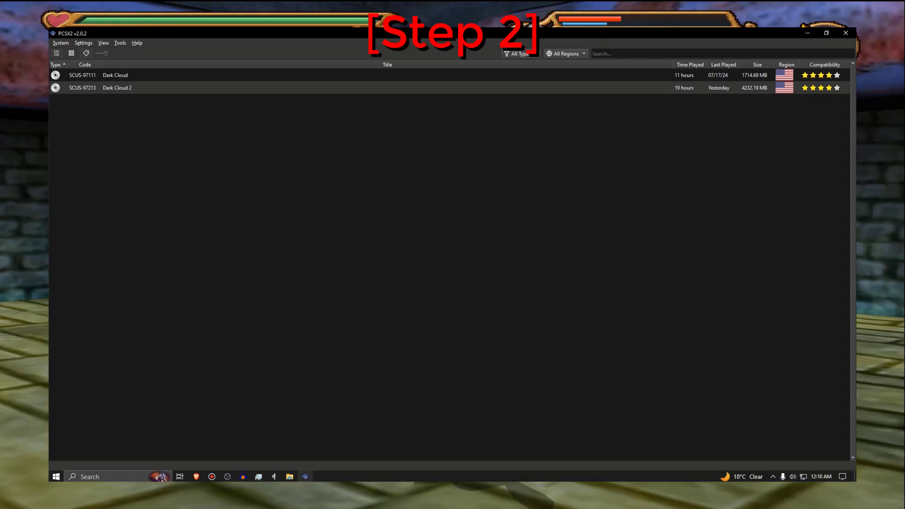
left_click(116, 88)
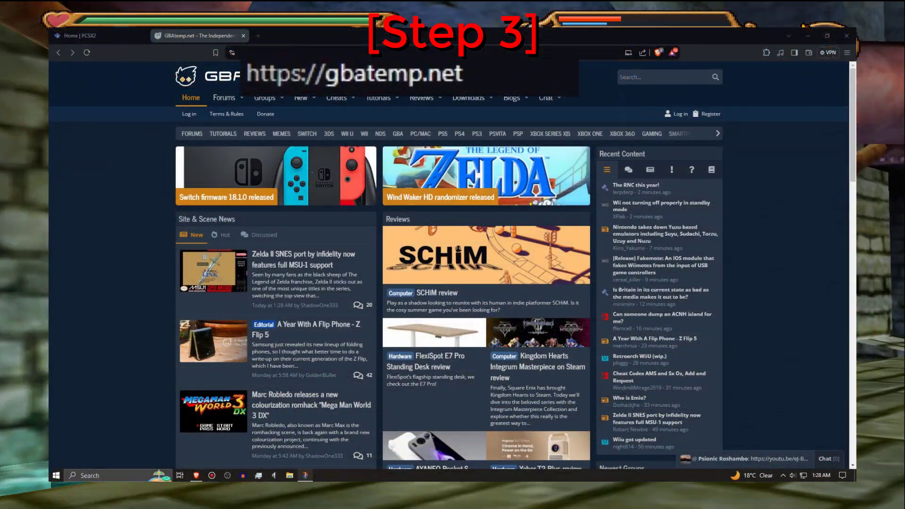
Step: In the browser, search GBAtemp.net for Dark Cloud 2
type("Dark Cloud 2")
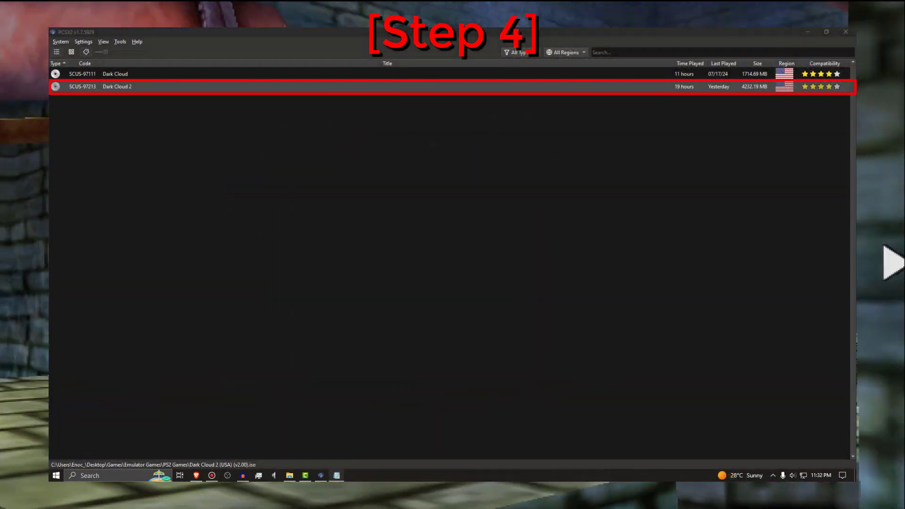
Step: Enable Load Textures, Dump Textures, Asynchronous Texture Loading and Dump Mipmaps in the texture replacement properties of Dark Cloud 2 in PCSX2
right_click(162, 86)
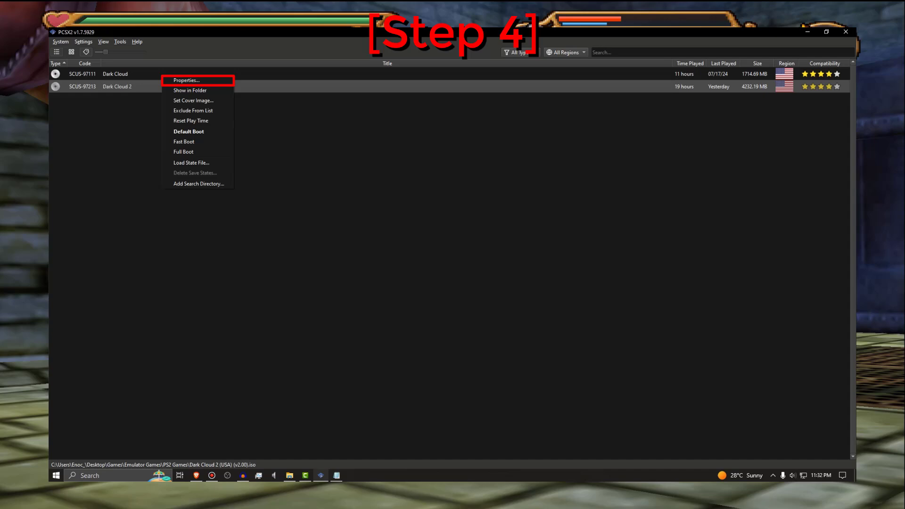
left_click(187, 80)
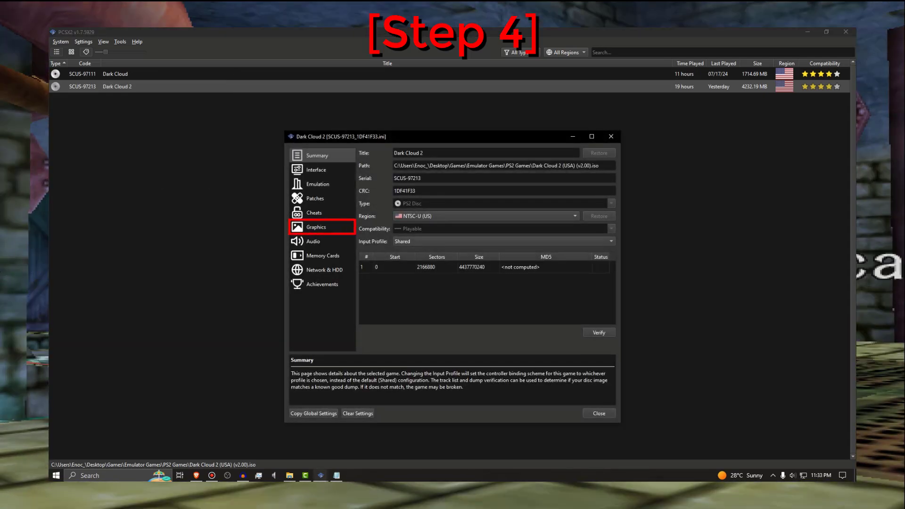
left_click(322, 227)
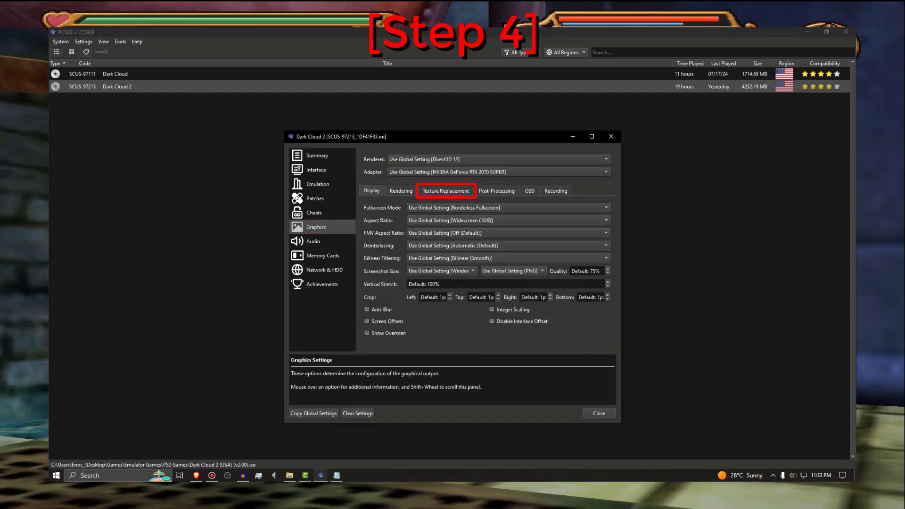
left_click(445, 191)
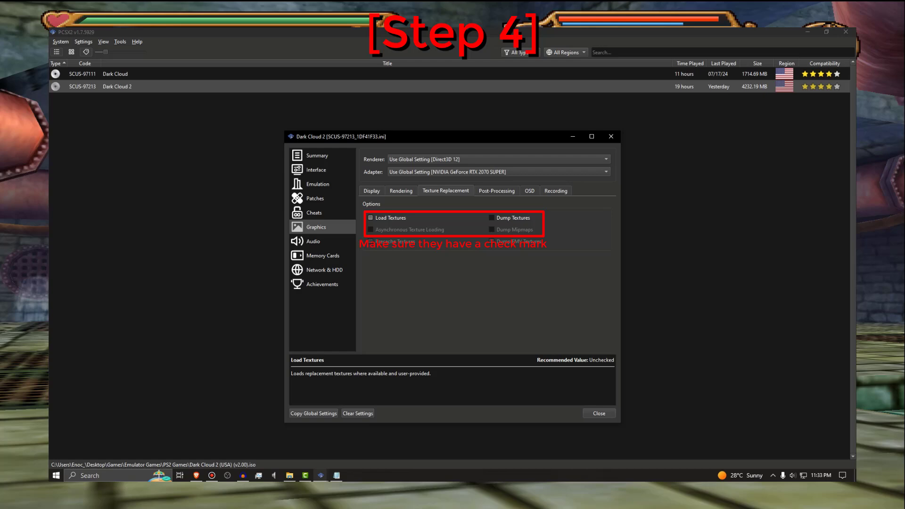
left_click(391, 217)
left_click(509, 218)
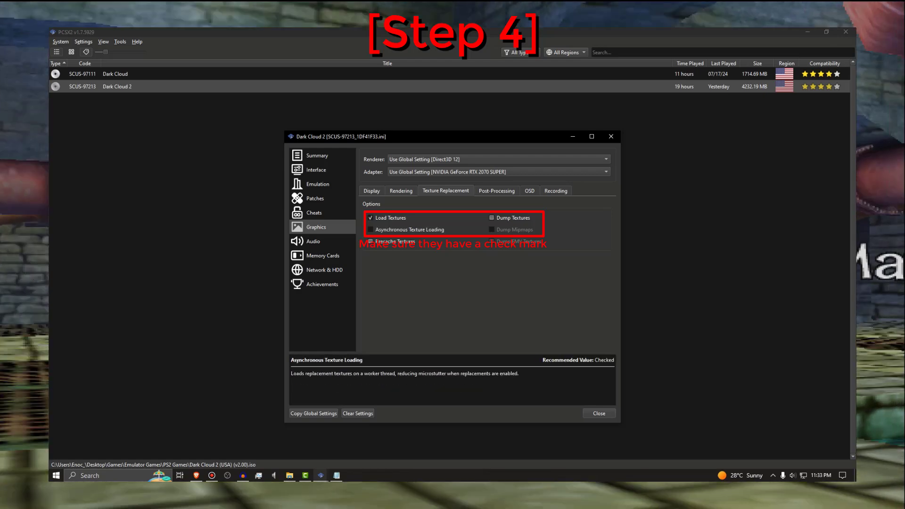
left_click(509, 218)
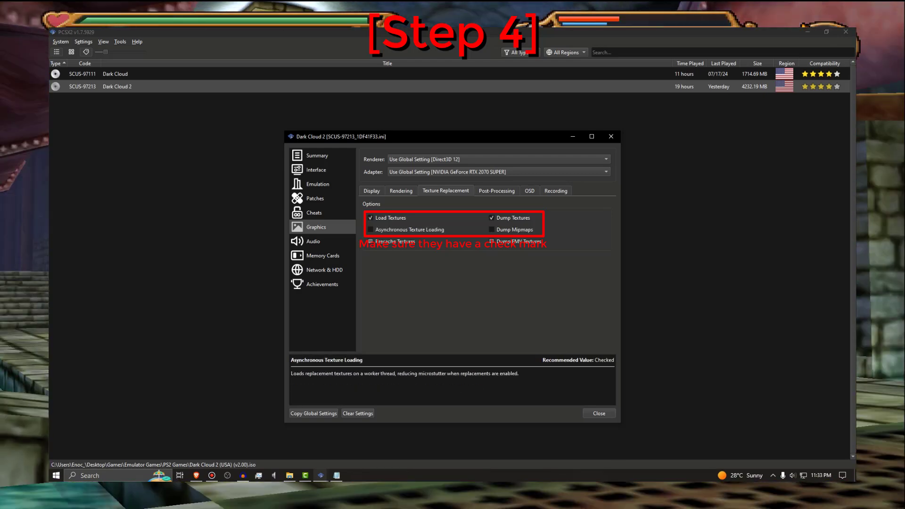
left_click(371, 229)
left_click(492, 229)
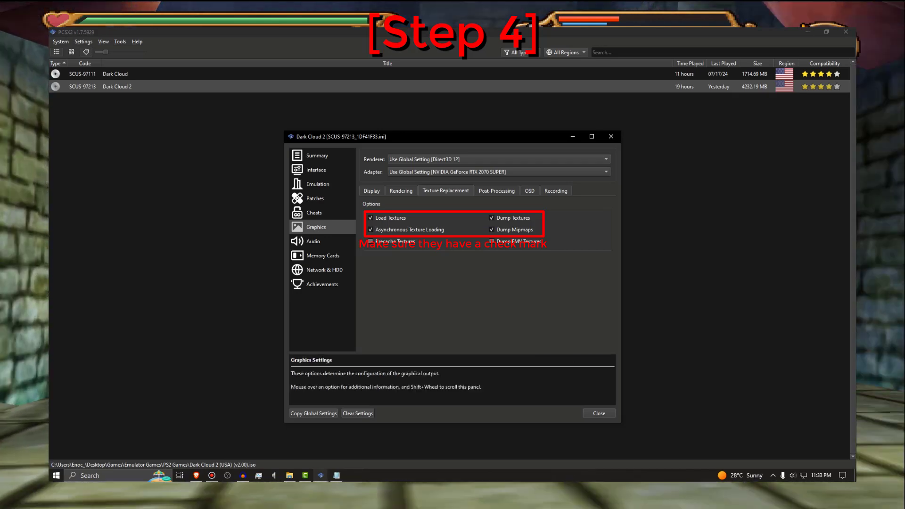
left_click(599, 414)
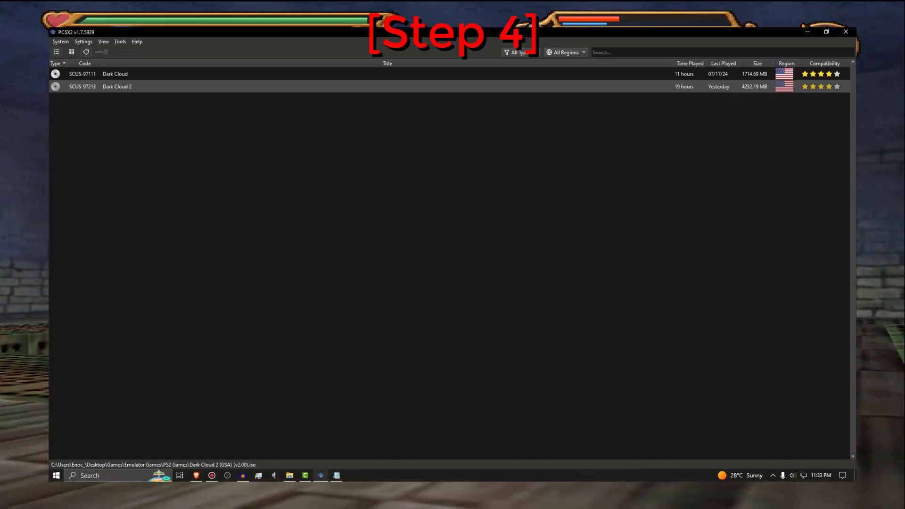
Step: Start Dark Cloud 2, let it run into the intro, and shut it down without saving
double_click(118, 86)
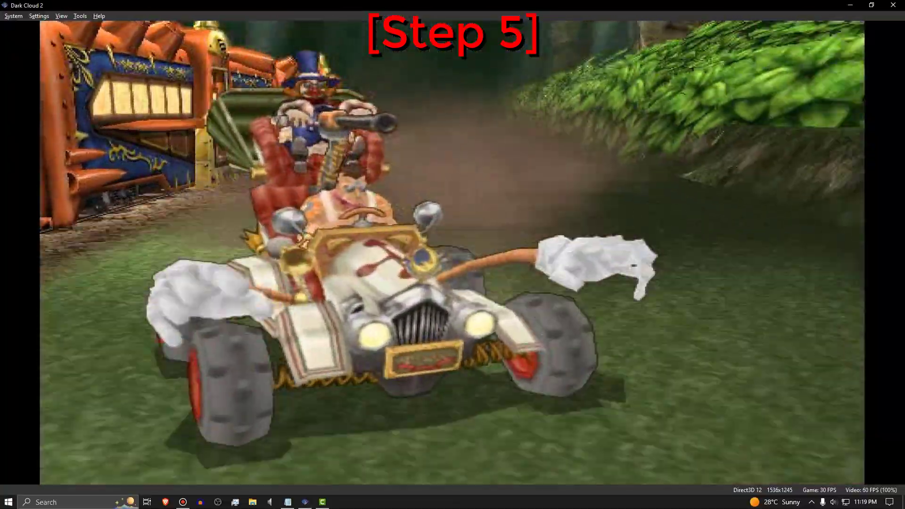
key("alt+s")
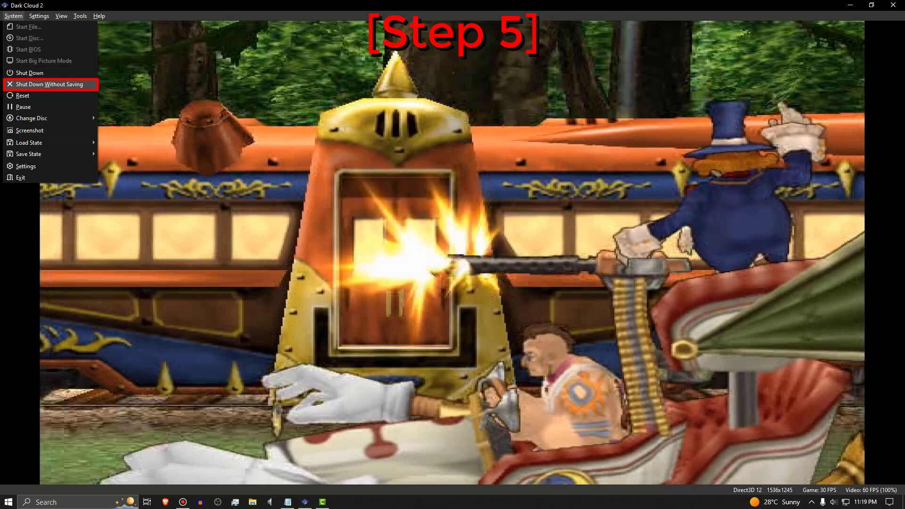
left_click(50, 85)
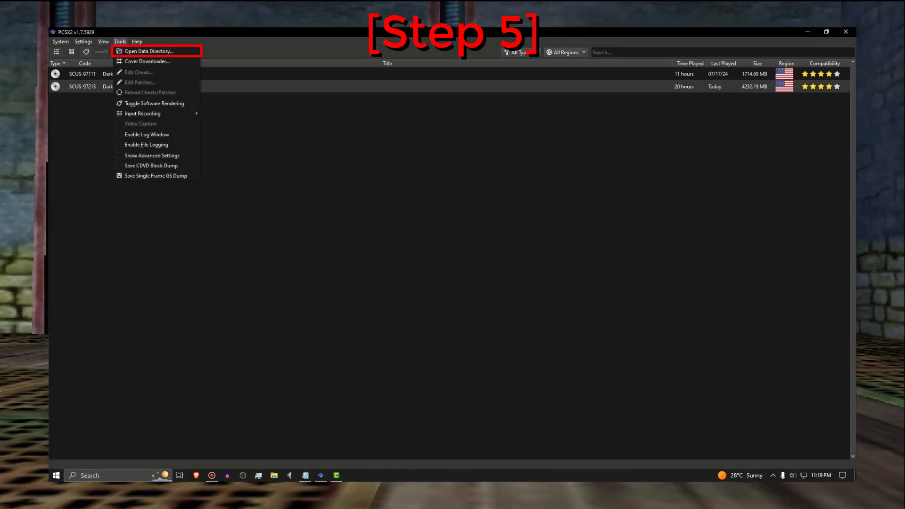
Step: Open the textures folder in the emulator's data directory and minimize the emulator window
left_click(149, 51)
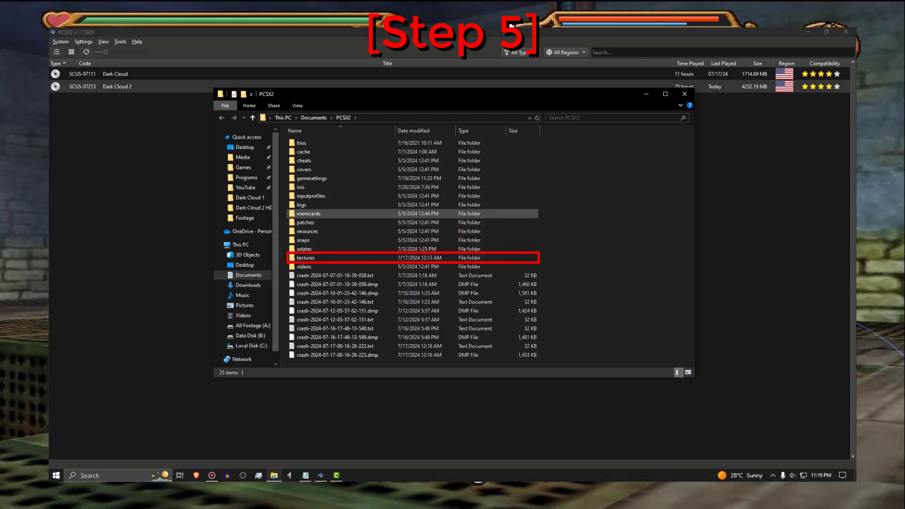
double_click(306, 258)
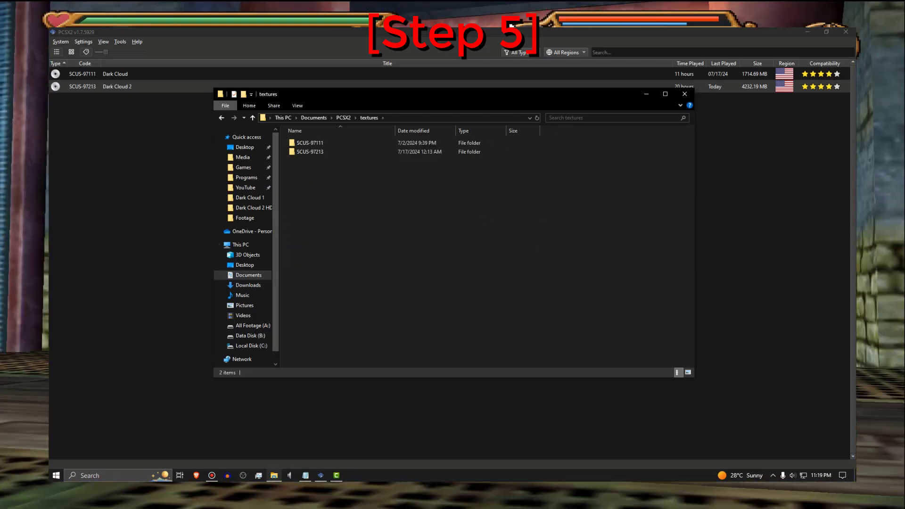
left_click(808, 32)
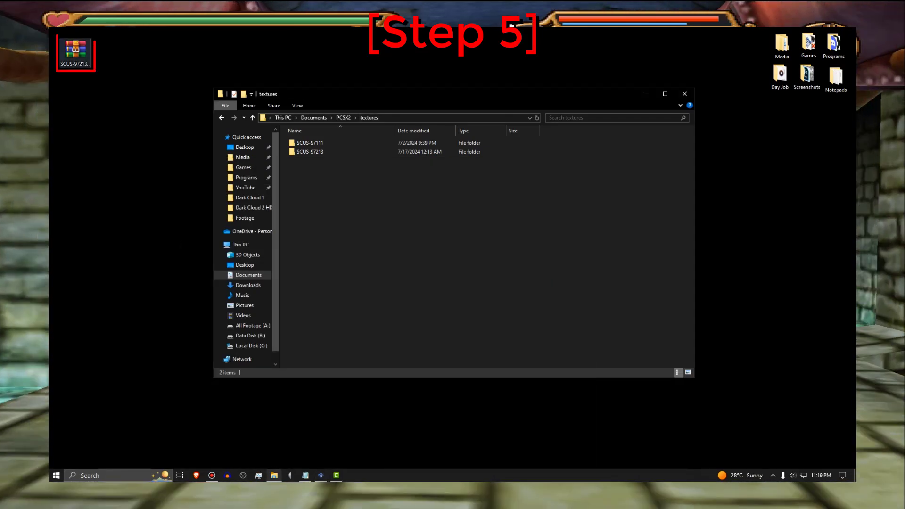
Step: Open the SCUS-97213 archive from the desktop in WinRAR and select the SCUS-97213 folder inside it
double_click(76, 53)
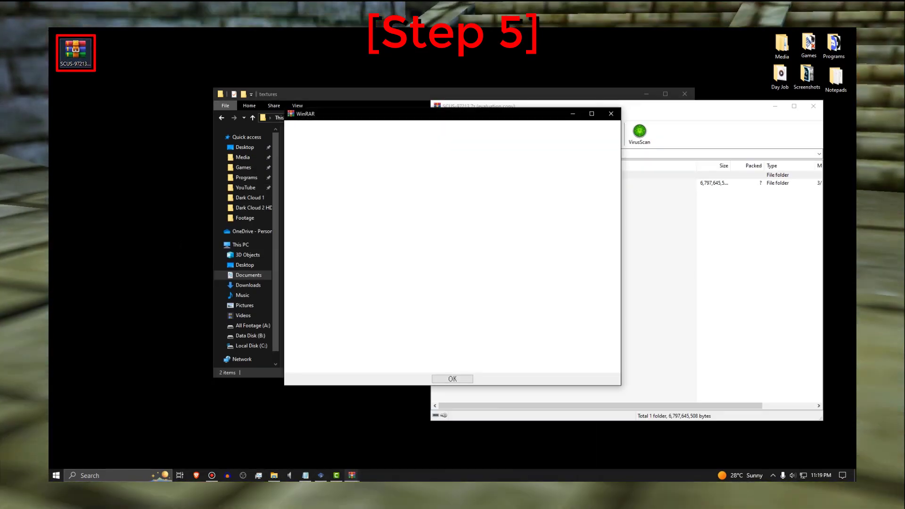
left_click(611, 114)
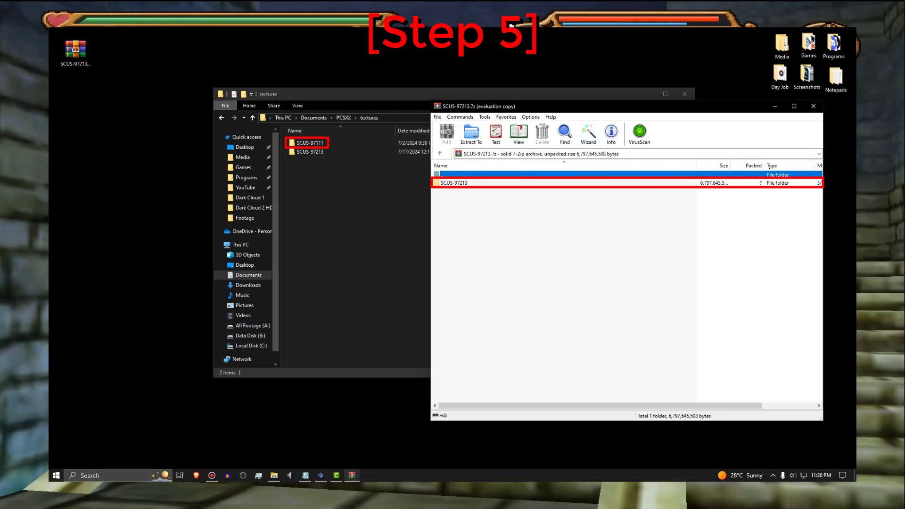
left_click(454, 183)
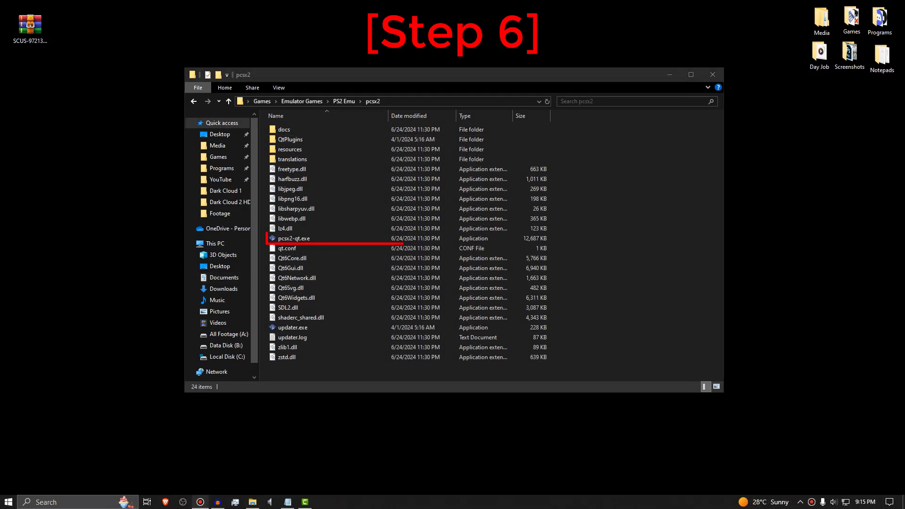
Step: Launch pcsx2-qt.exe from the pcsx2 folder and open the rendering options of the global graphics settings
double_click(293, 238)
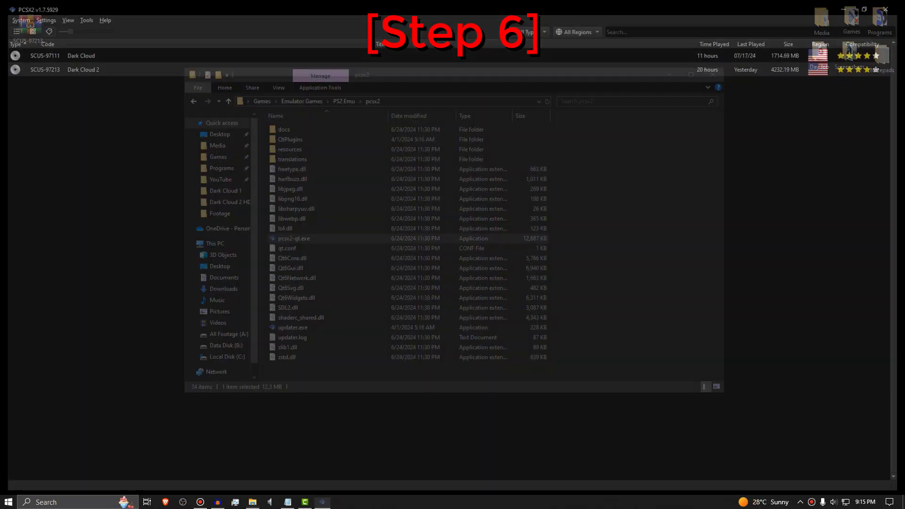
left_click(39, 16)
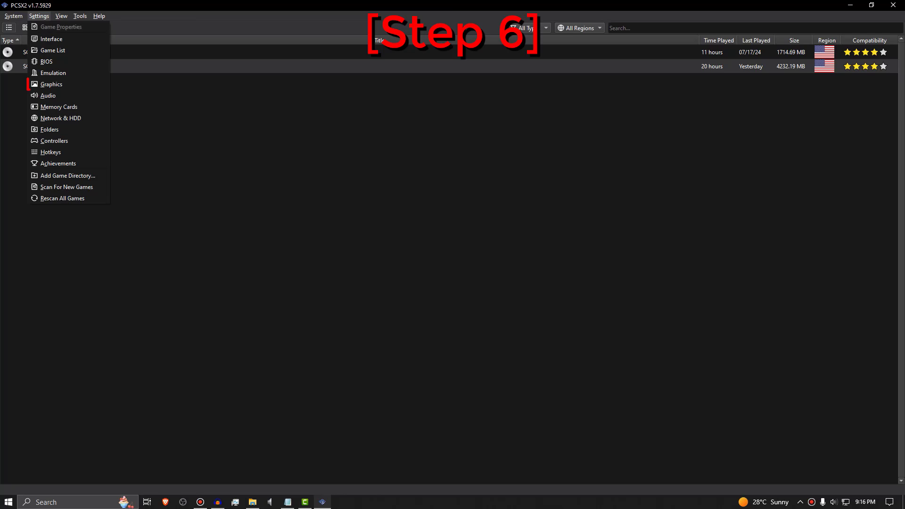
left_click(51, 84)
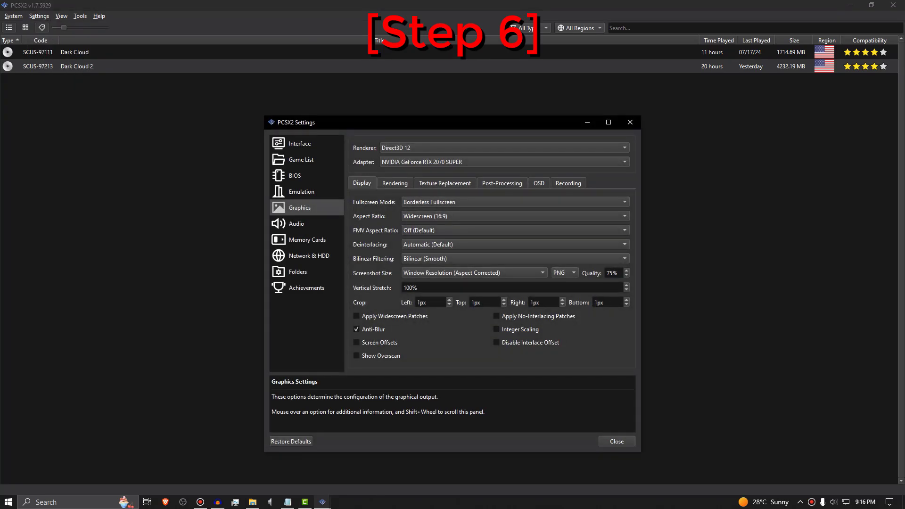
left_click(395, 183)
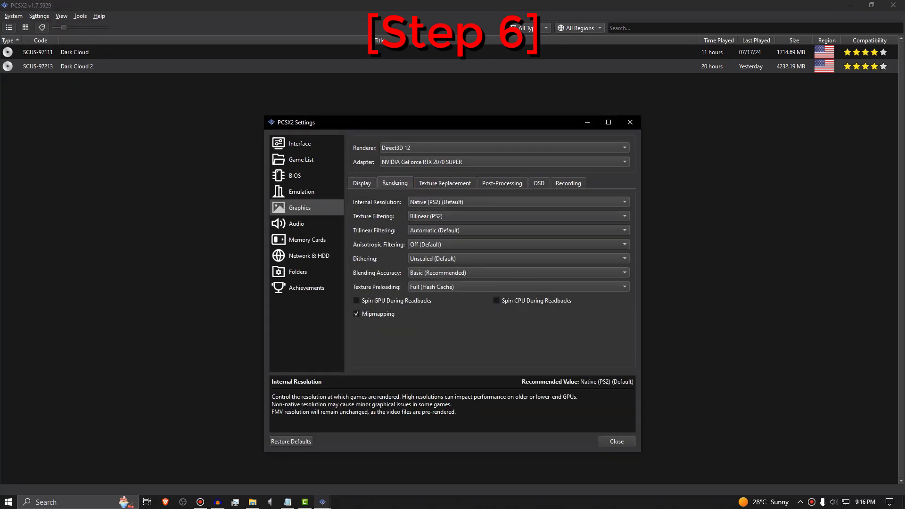
Step: Choose an internal resolution above Native (PS2), close the settings, and start Dark Cloud 2
left_click(519, 202)
key("Down")
key("Down")
key("Down")
key("Down")
key("Down")
key("Down")
key("Down")
key("Down")
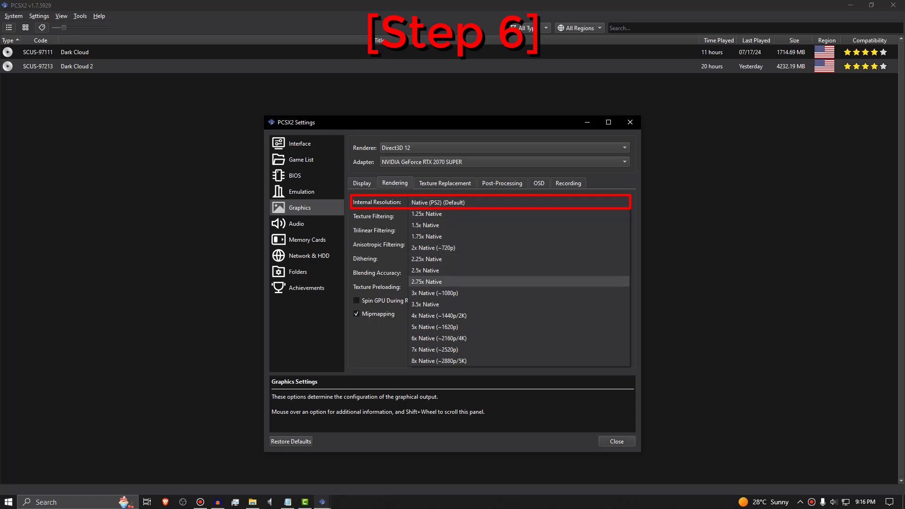
key("Return")
key("Escape")
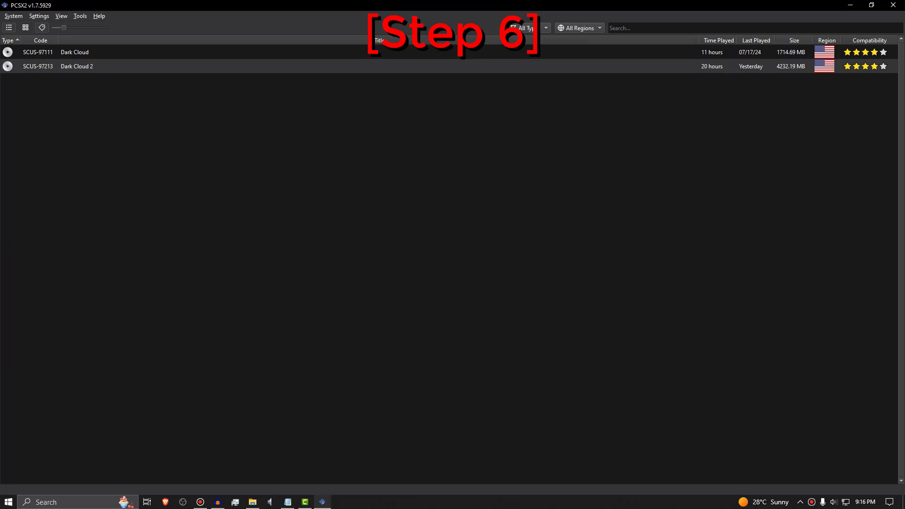
double_click(77, 66)
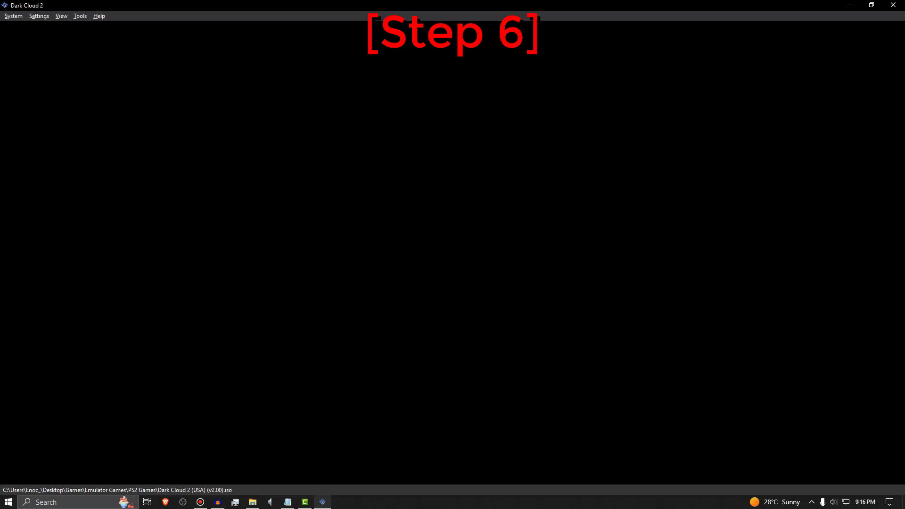